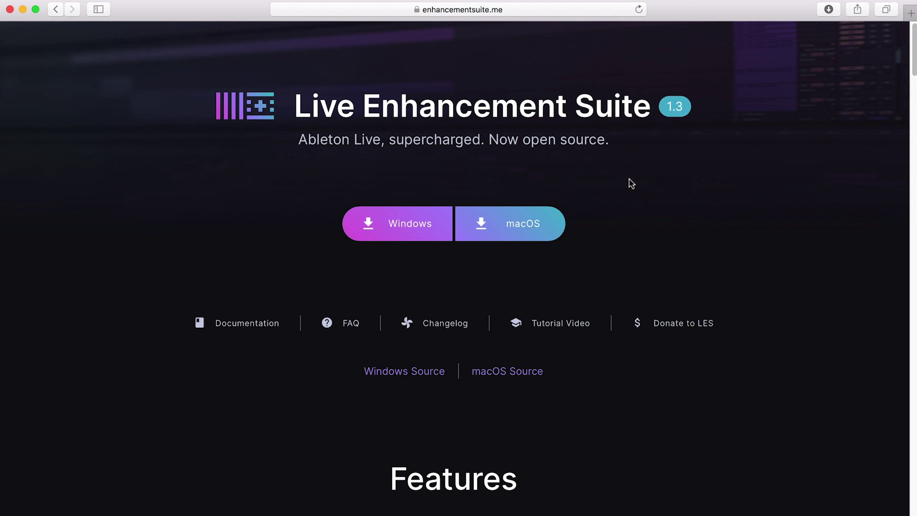
Step: Browse the Live Enhancement Suite website, return to its top, then bring Live's Beefy Old School project forward
scroll(630, 180, down, 1)
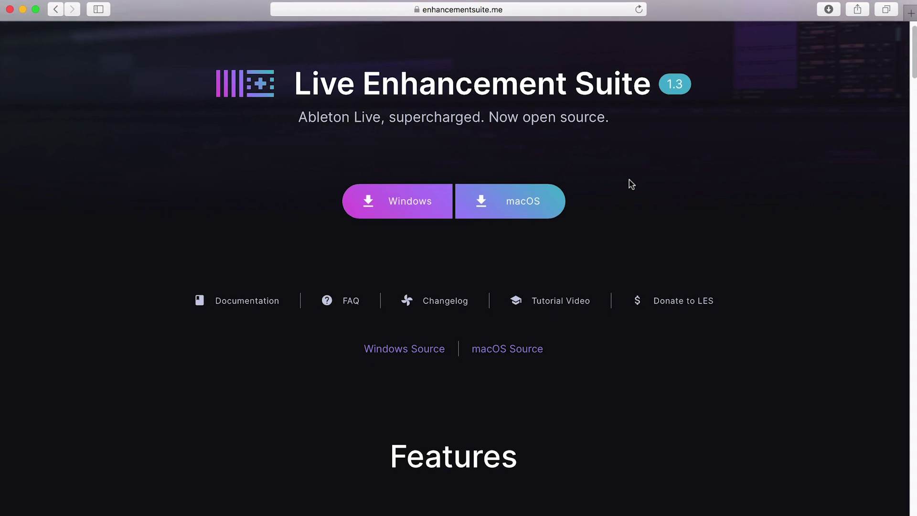
scroll(629, 180, down, 10)
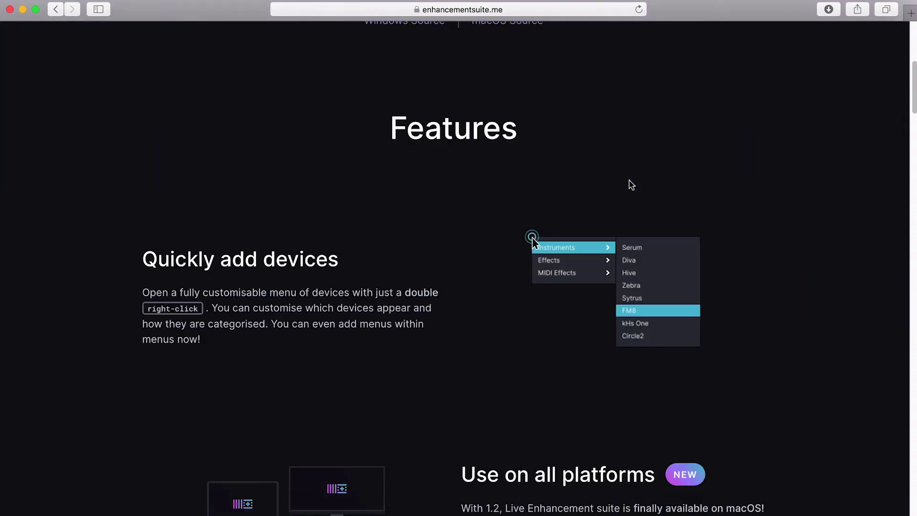
scroll(629, 183, down, 1)
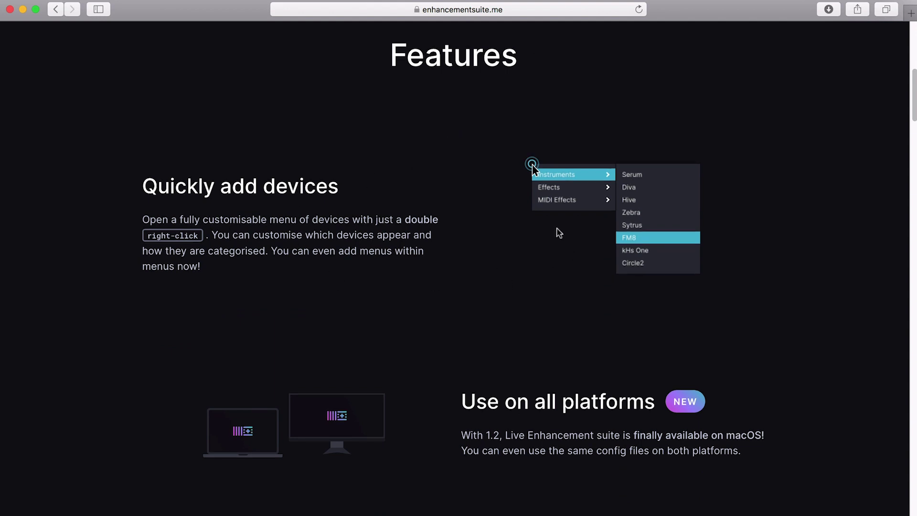
scroll(559, 230, down, 13)
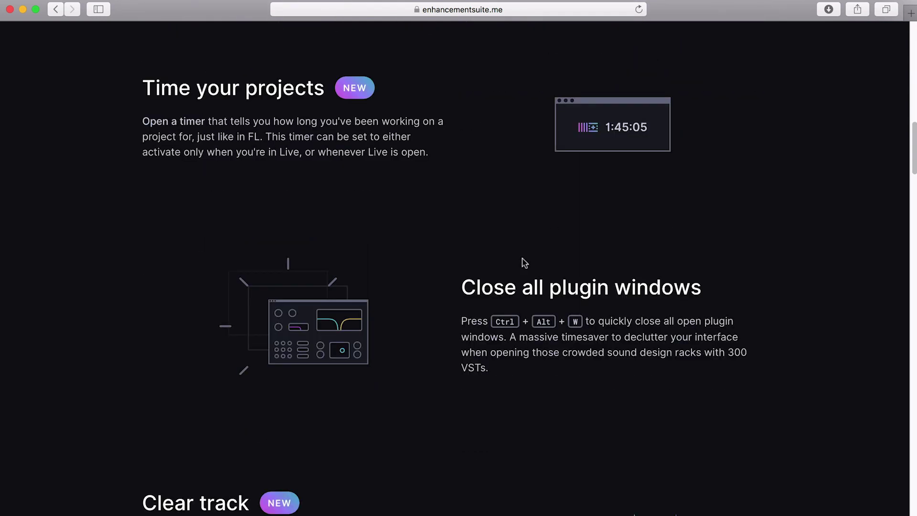
scroll(535, 302, down, 2)
scroll(550, 280, down, 6)
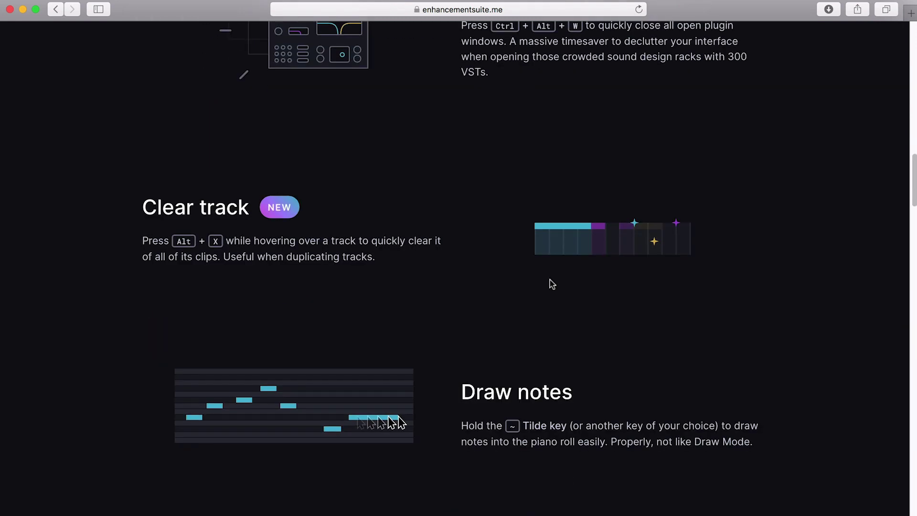
scroll(550, 280, down, 18)
scroll(551, 280, down, 20)
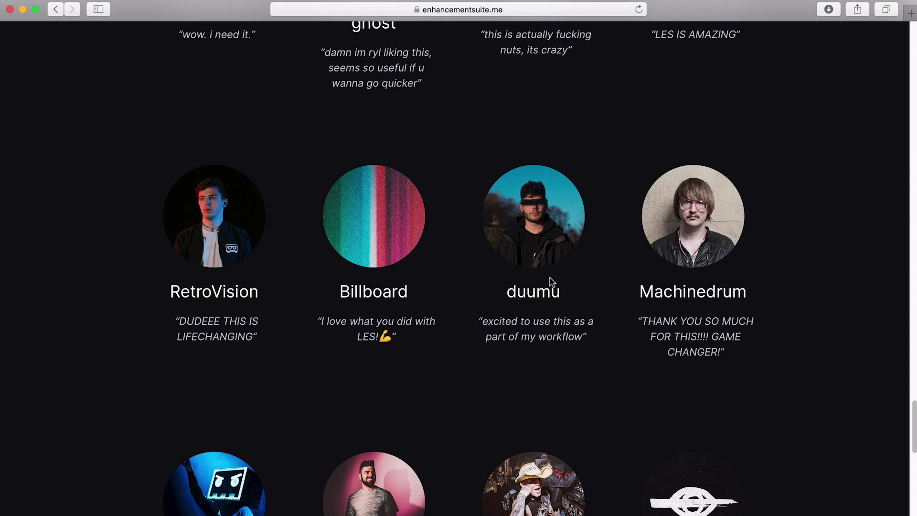
scroll(611, 284, down, 16)
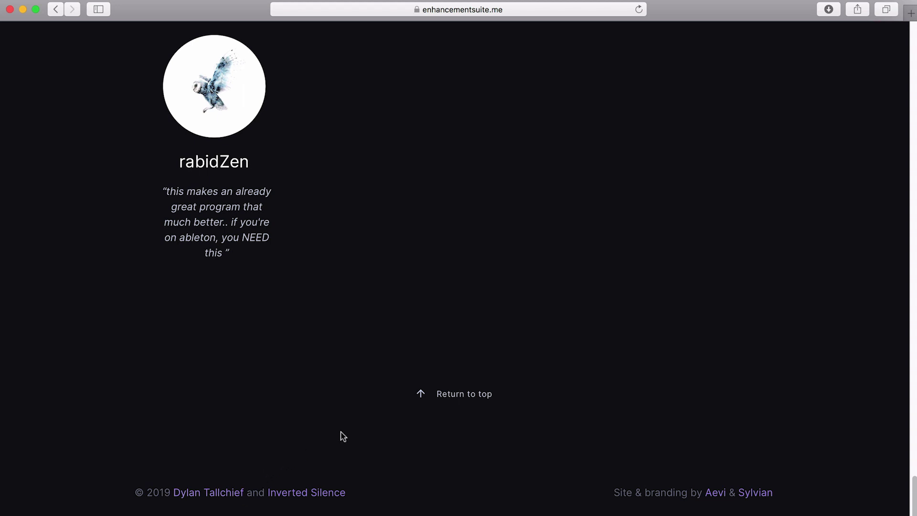
key(super+Up)
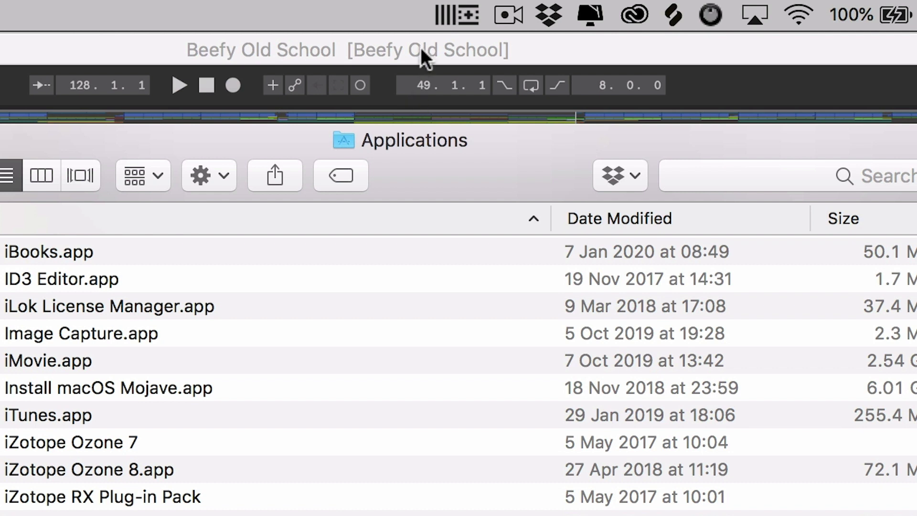
click(420, 47)
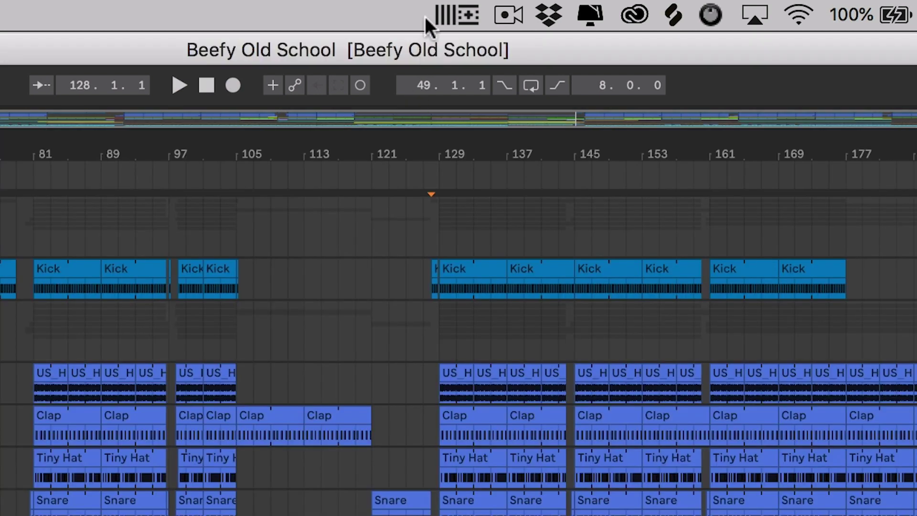
click(453, 14)
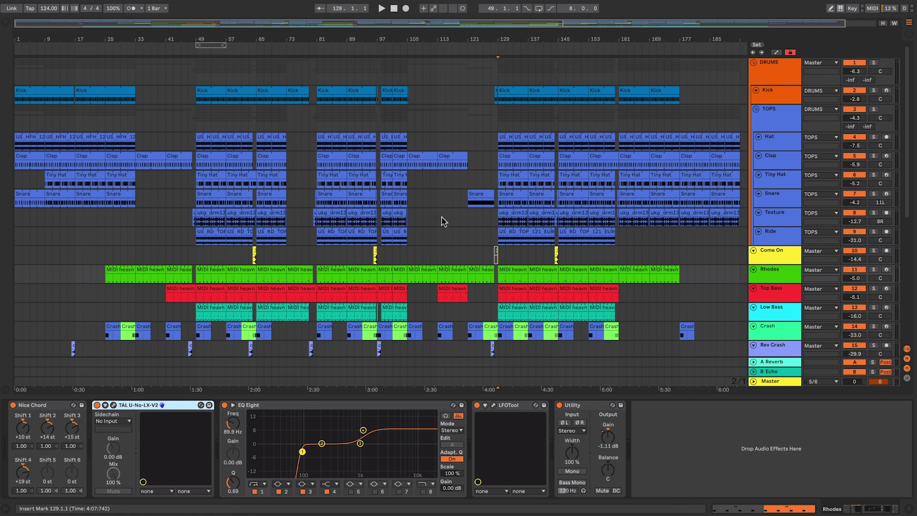
Step: Insert a new empty MIDI track, 27 MIDI, below the Vocals group
scroll(521, 248, down, 6)
scroll(519, 245, down, 3)
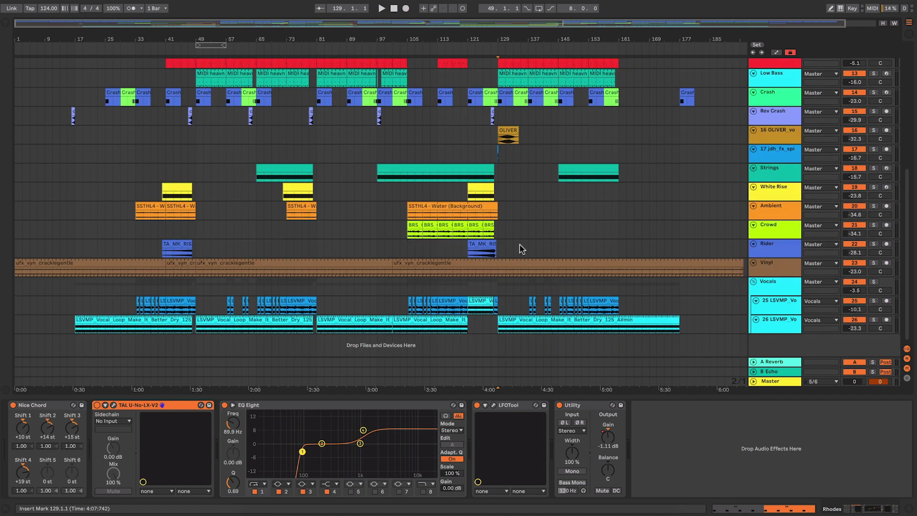
right_click(787, 345)
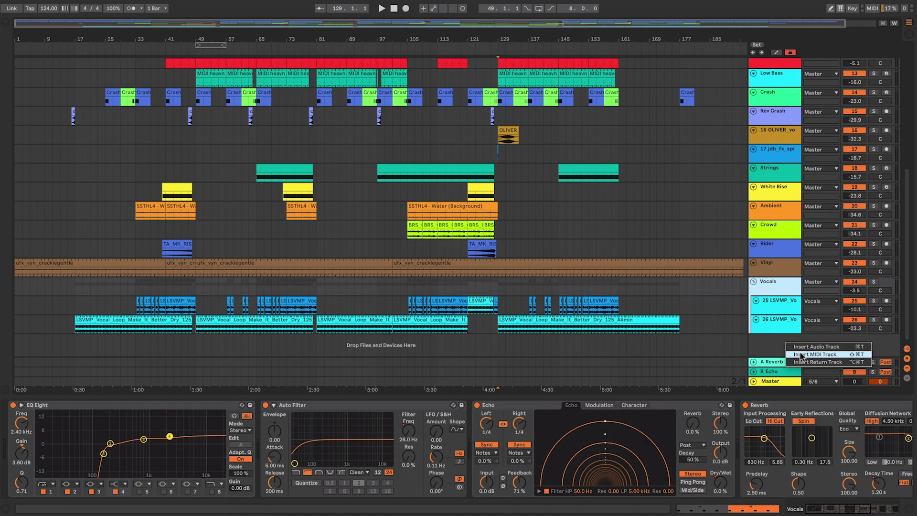
click(803, 359)
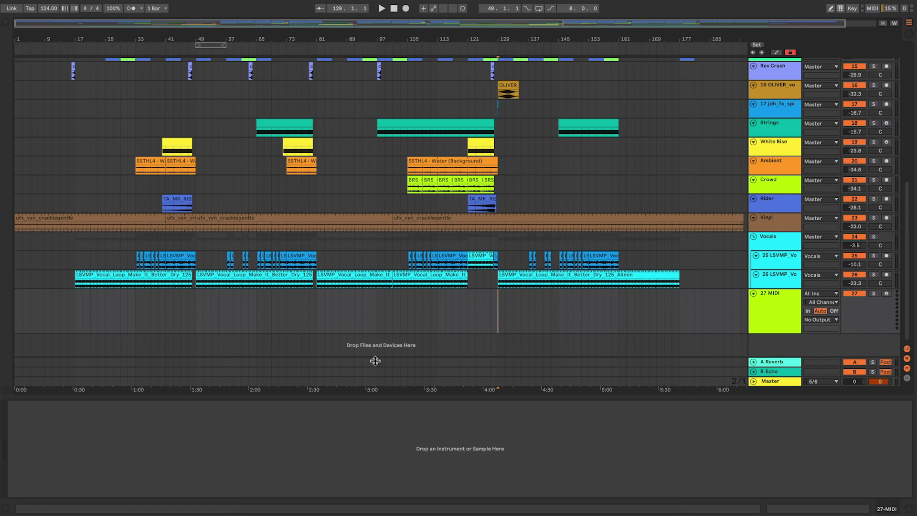
Step: Load the Sampler preset Ambient Feeling (Ambient & Evolving) onto 27 MIDI, then delete it again
click(7, 23)
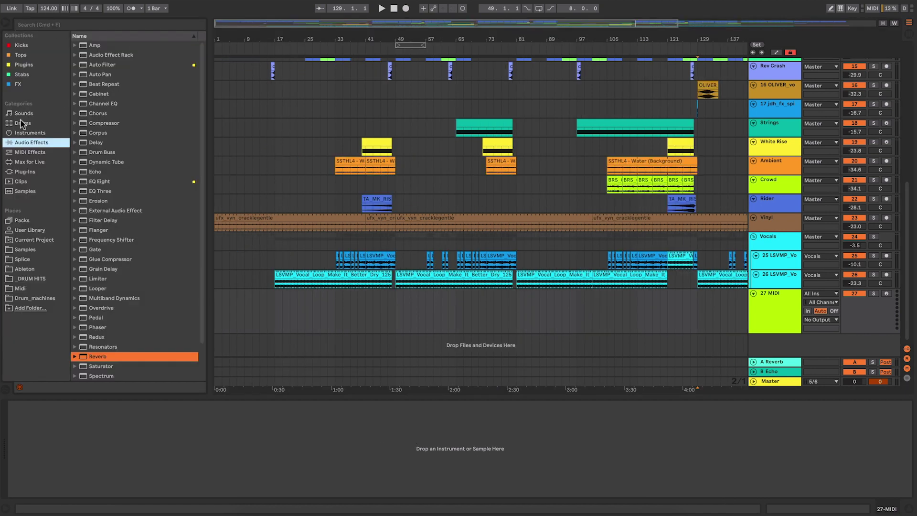
click(27, 131)
click(75, 123)
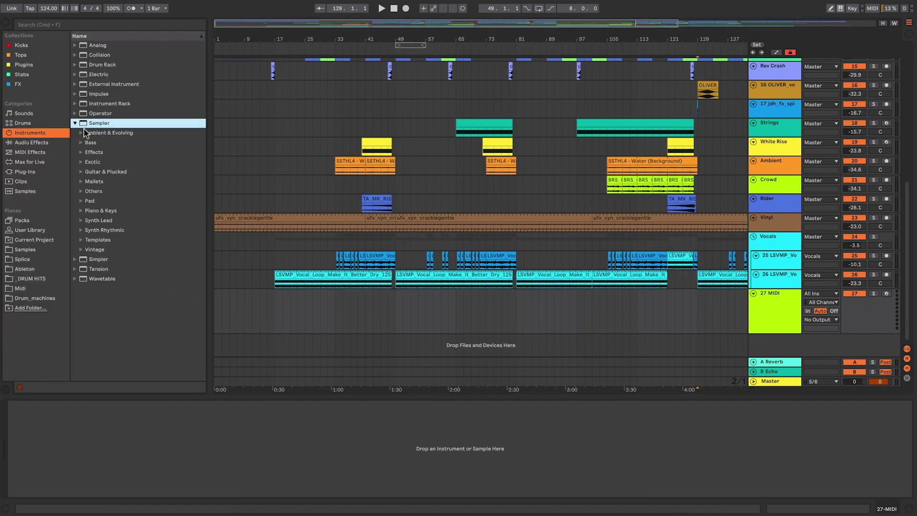
click(81, 133)
drag(125, 143, 127, 430)
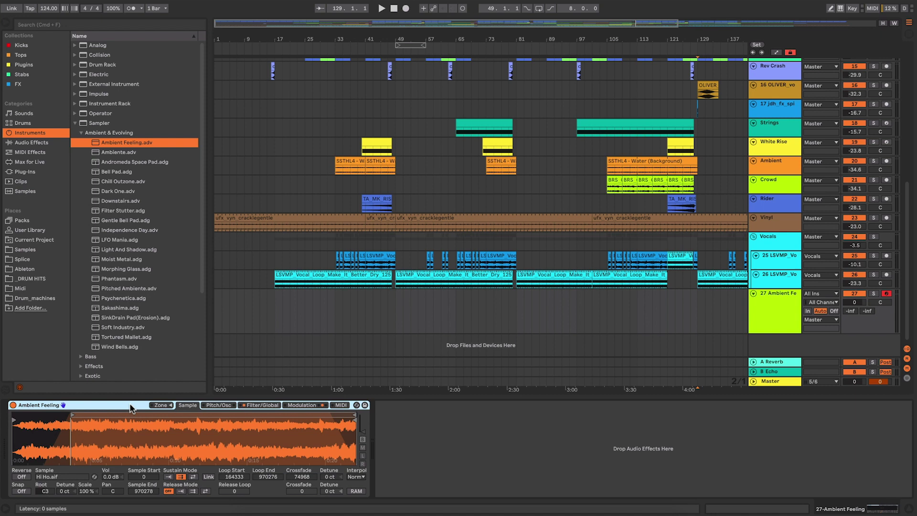
key(Delete)
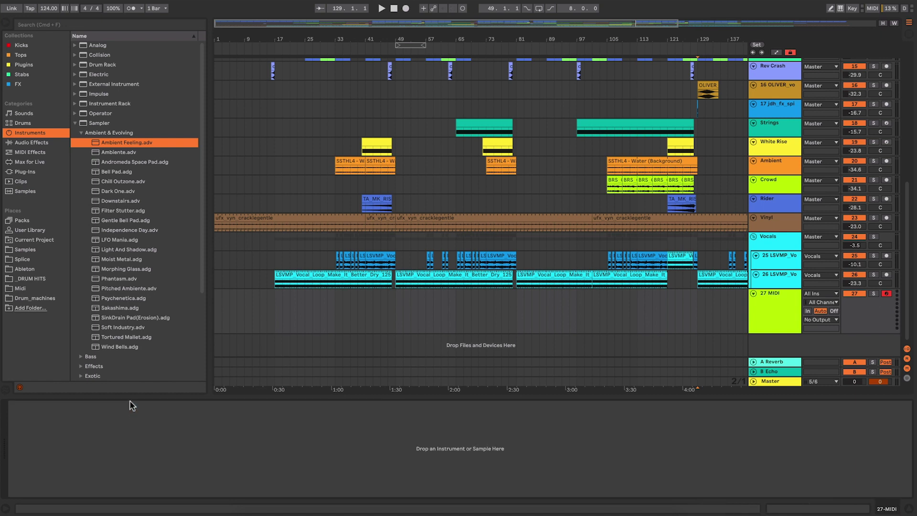
click(31, 65)
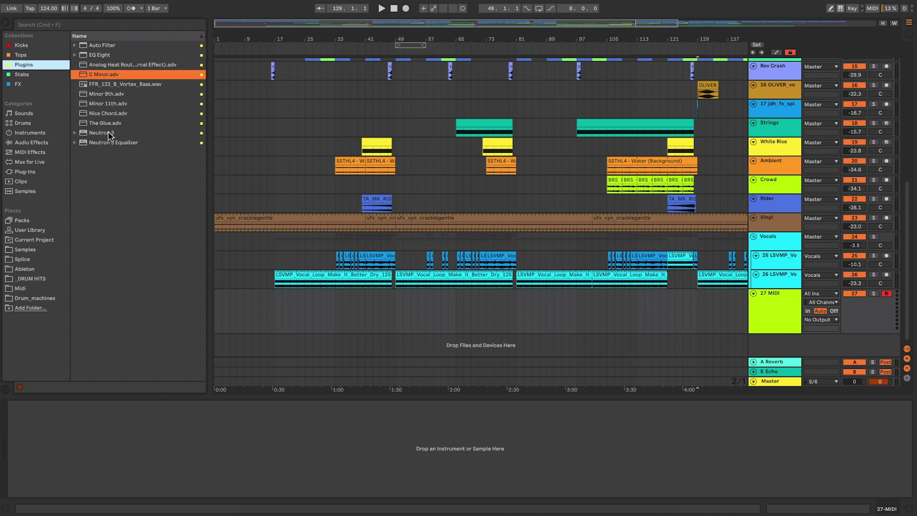
Step: Load Neutron 3 from the Plugins collection onto 27 MIDI, then delete it
drag(101, 134, 119, 427)
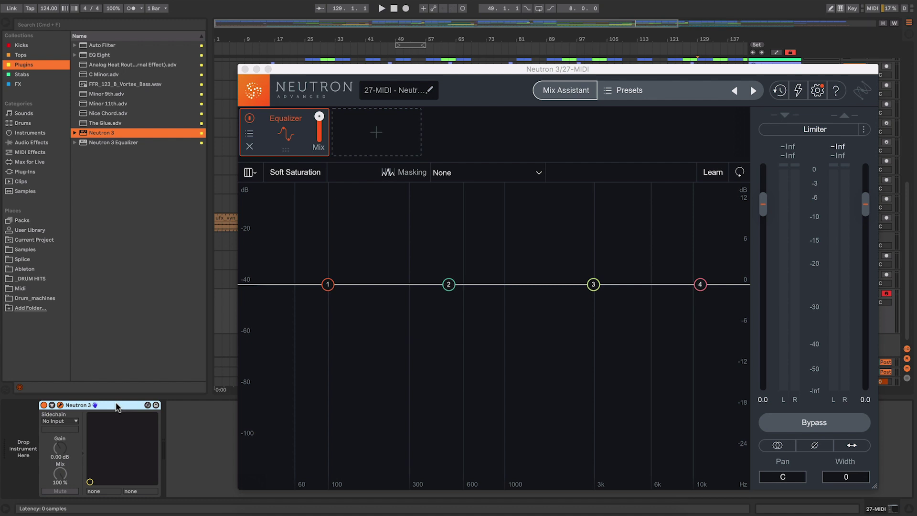
key(Delete)
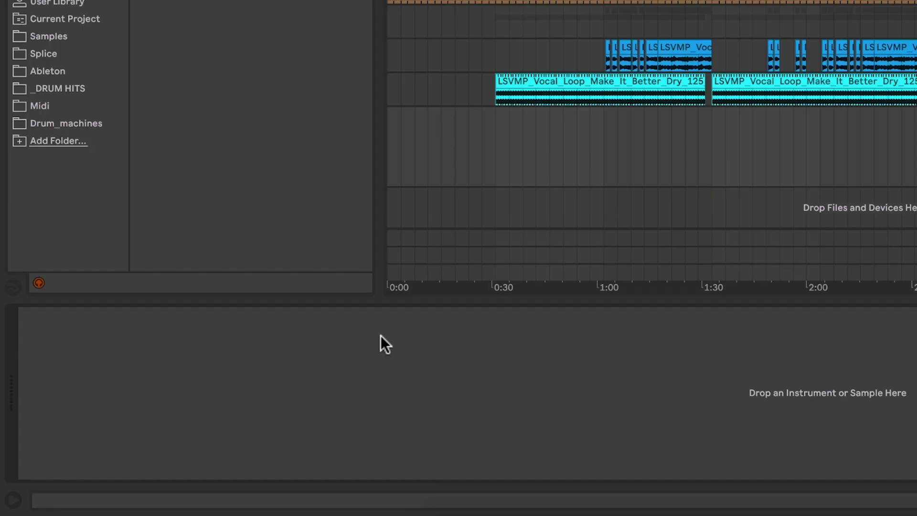
Step: Bring up the Live Enhancement Suite device menu and browse its Instruments, Chords, iZotope and Effects submenus
right_click(380, 335)
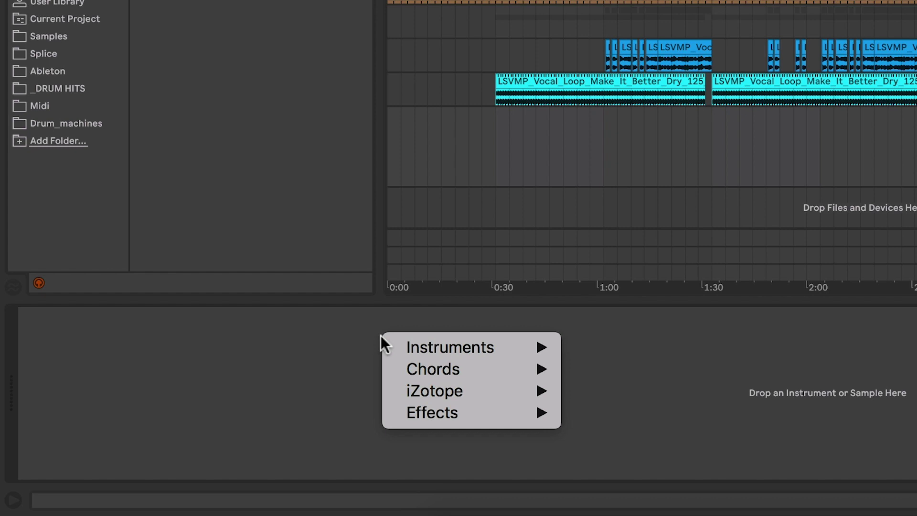
mouse_move(394, 340)
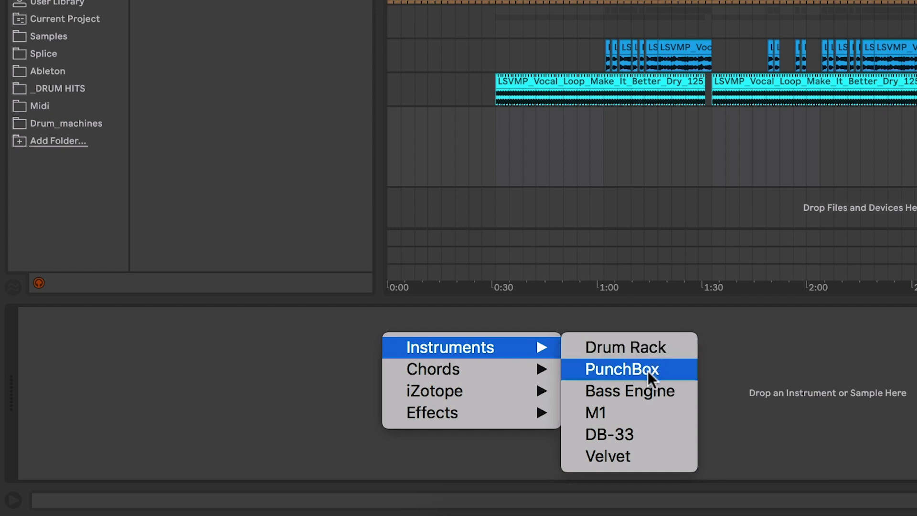
mouse_move(494, 369)
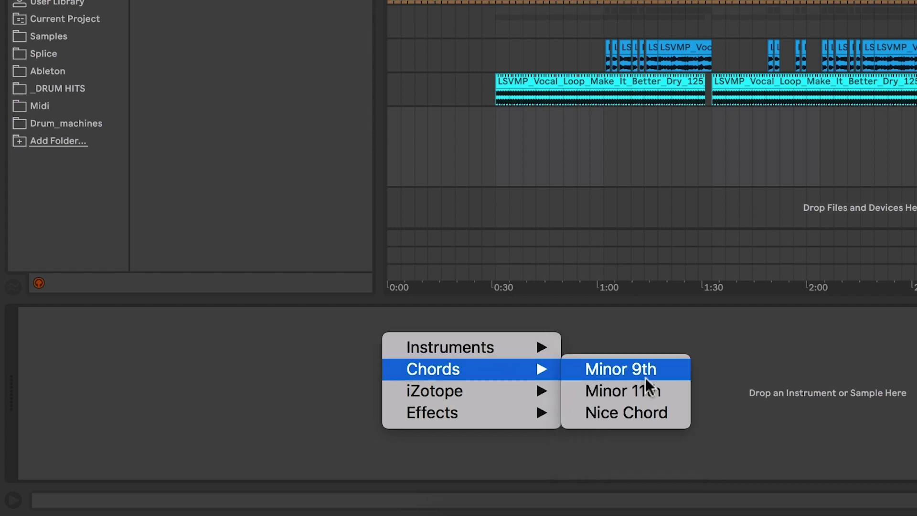
mouse_move(502, 399)
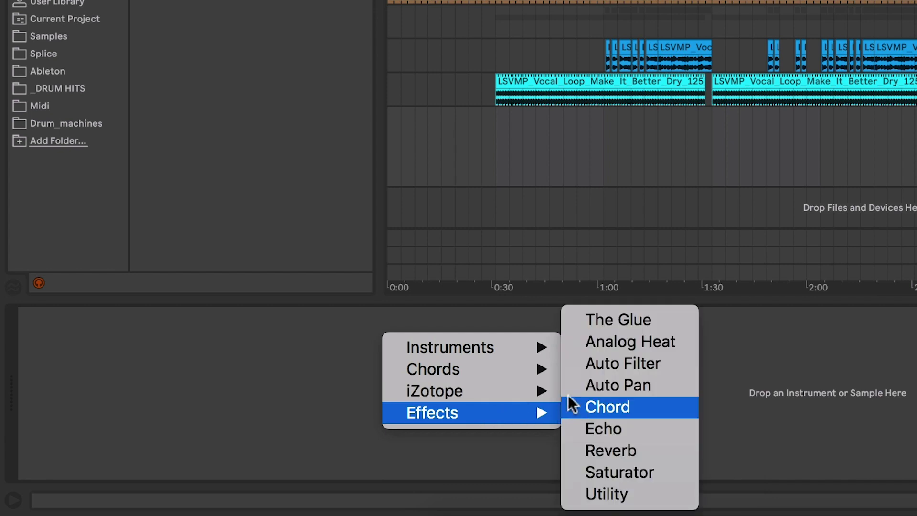
mouse_move(506, 347)
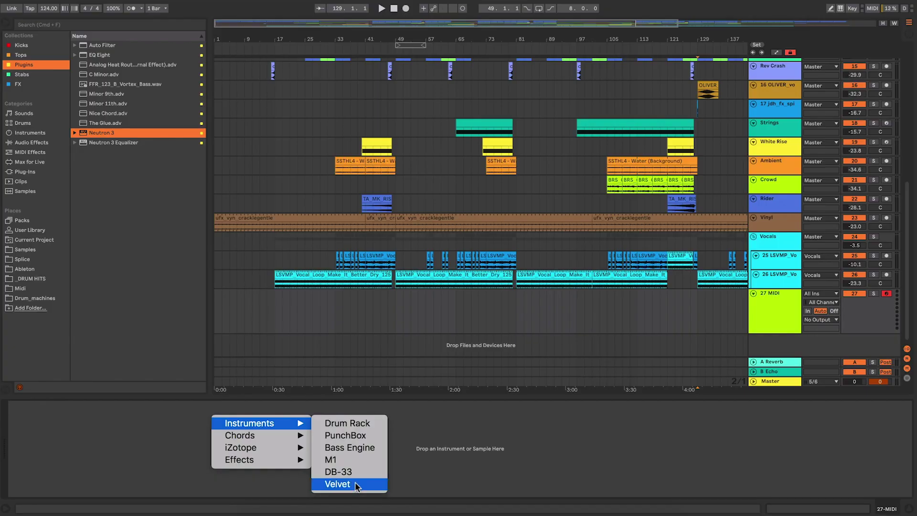
Step: Load the Velvet instrument onto track 27 from the custom menu's Instruments list
click(640, 454)
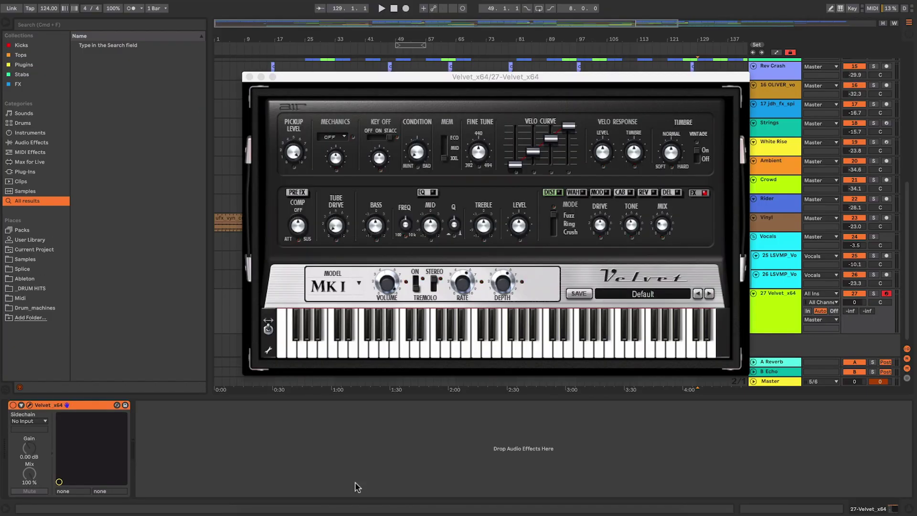
click(260, 432)
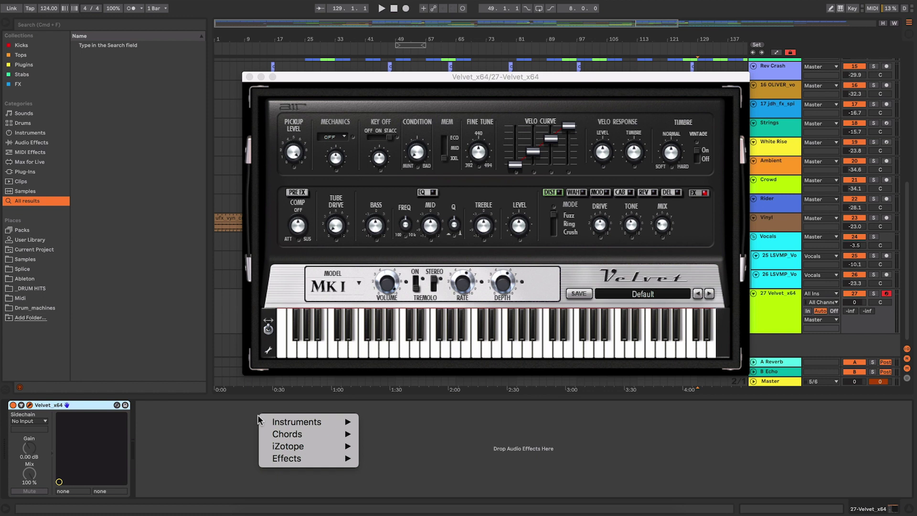
Step: Add a Minor 11th Chord effect before Velvet from the custom menu's Chords list
mouse_move(285, 435)
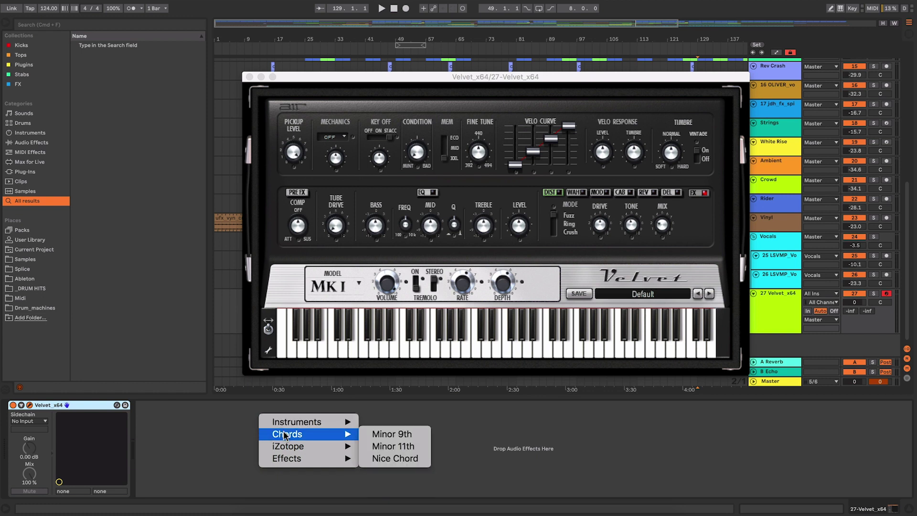
click(404, 446)
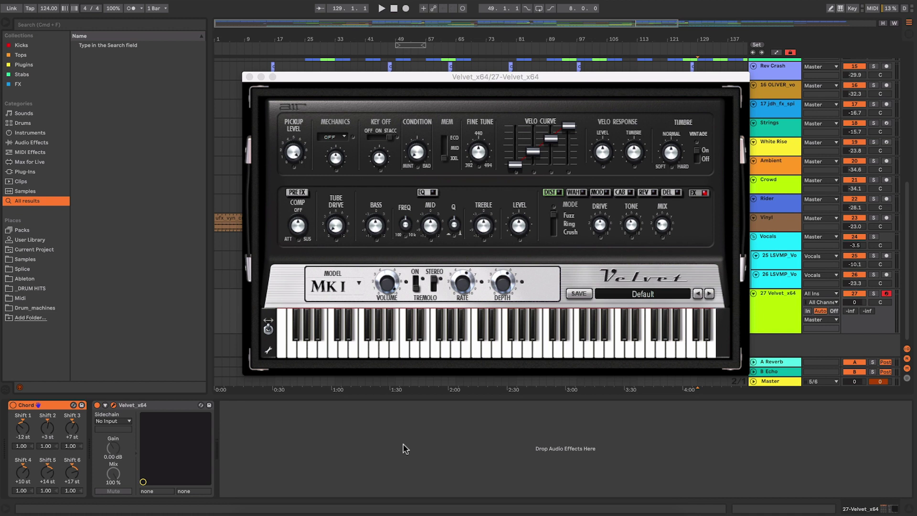
click(378, 430)
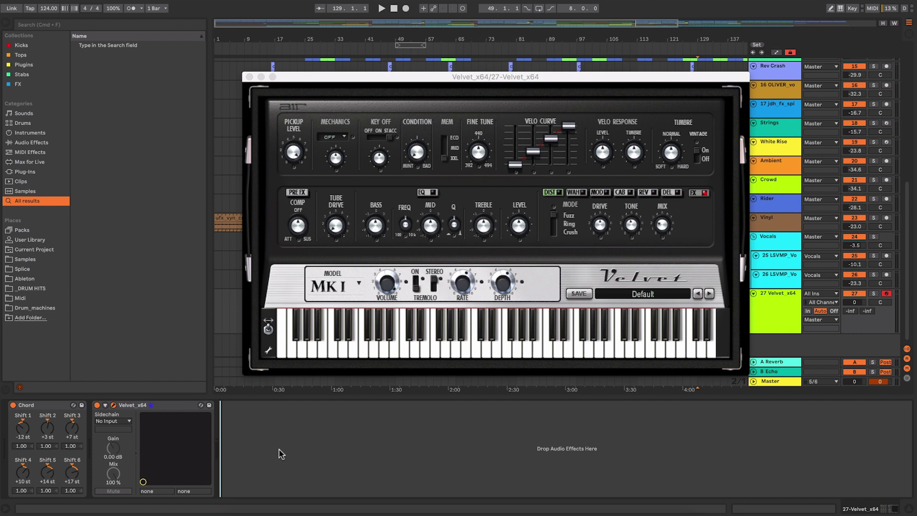
Step: Add EQ Eight after Velvet from the custom menu's Effects list
right_click(288, 431)
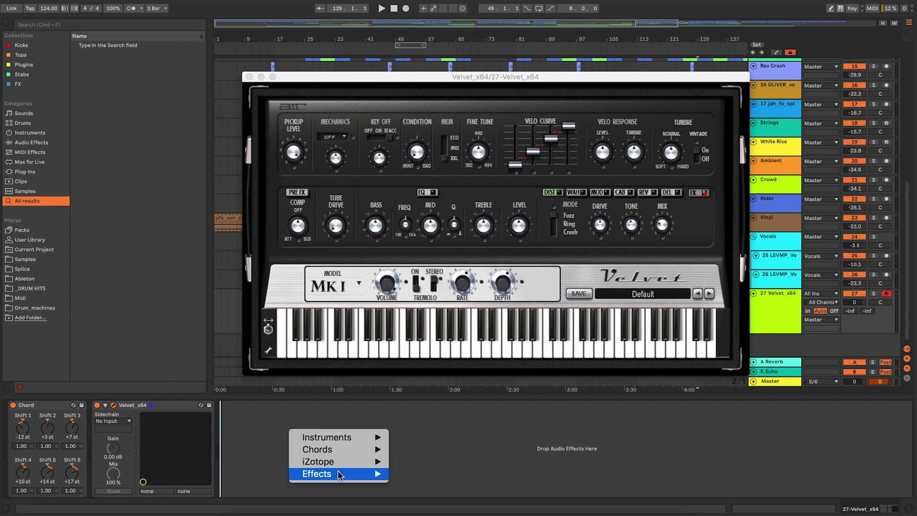
mouse_move(377, 473)
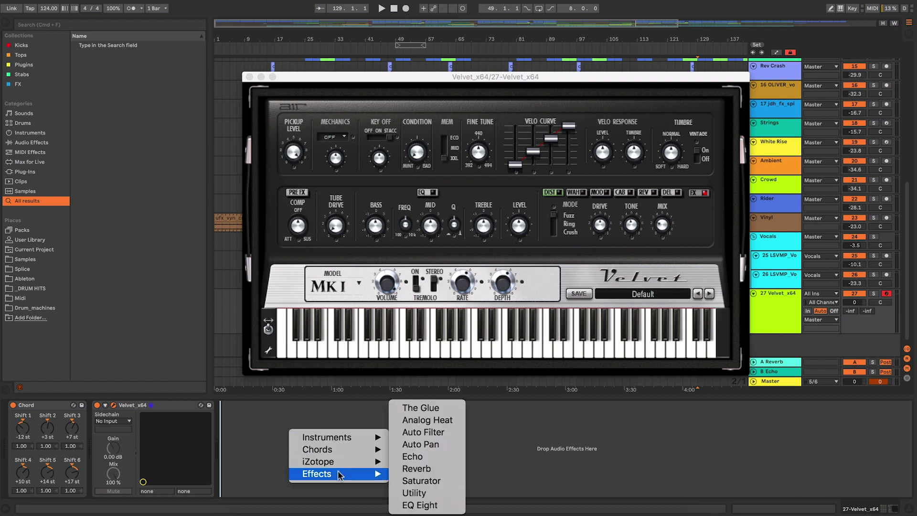
click(428, 505)
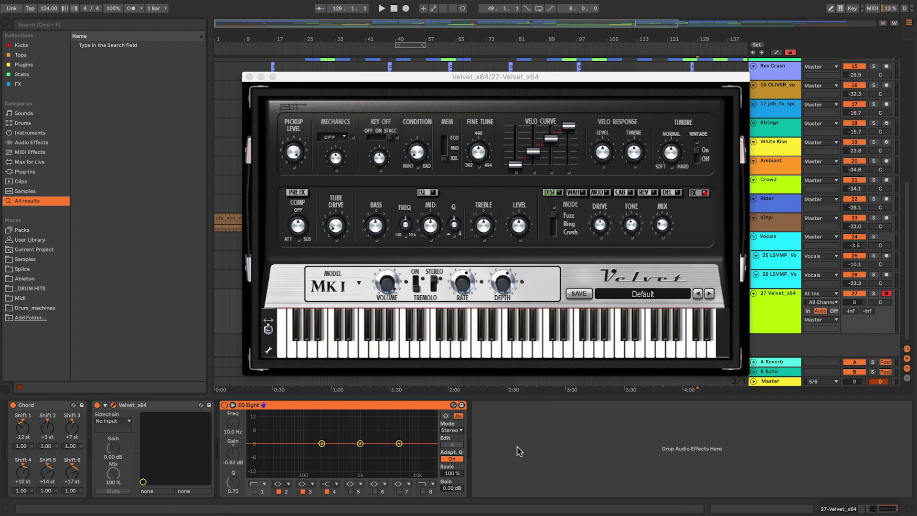
Step: Close the Velvet window and open menuconfig.ini via the Live Enhancement Suite's Configure Menu
click(250, 77)
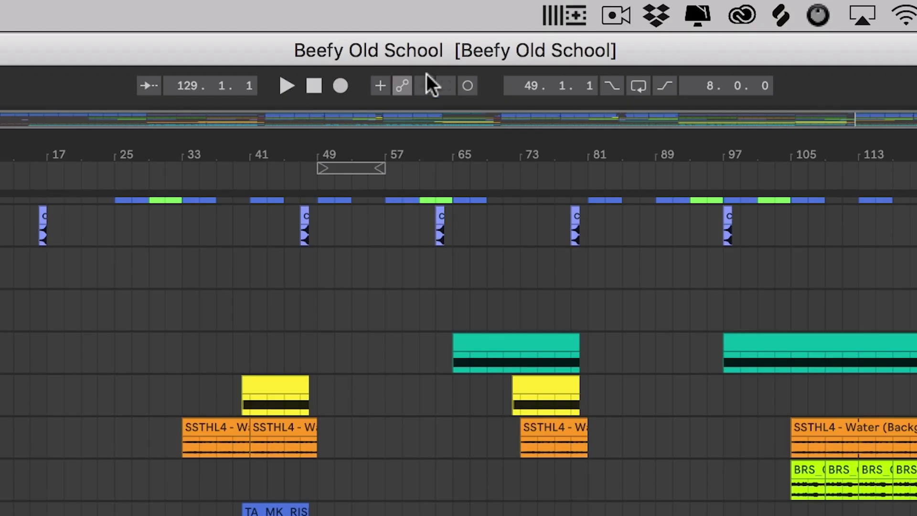
click(500, 0)
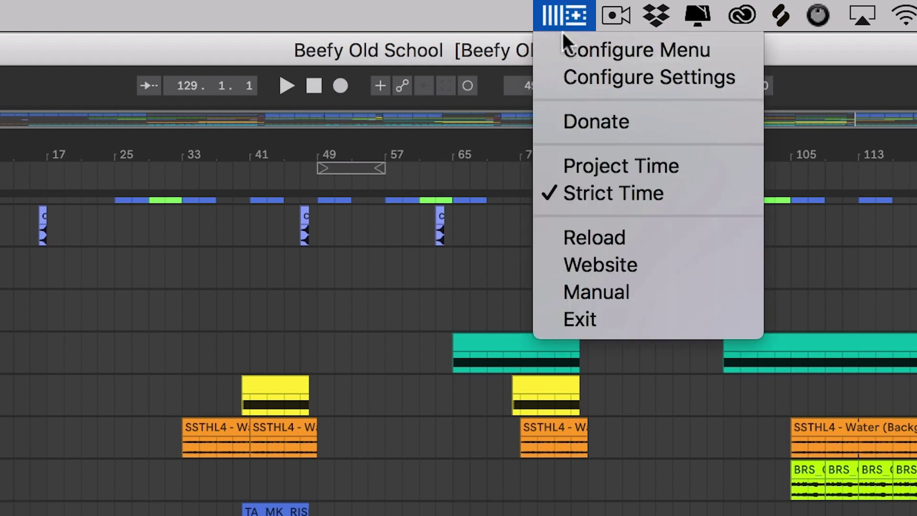
click(572, 50)
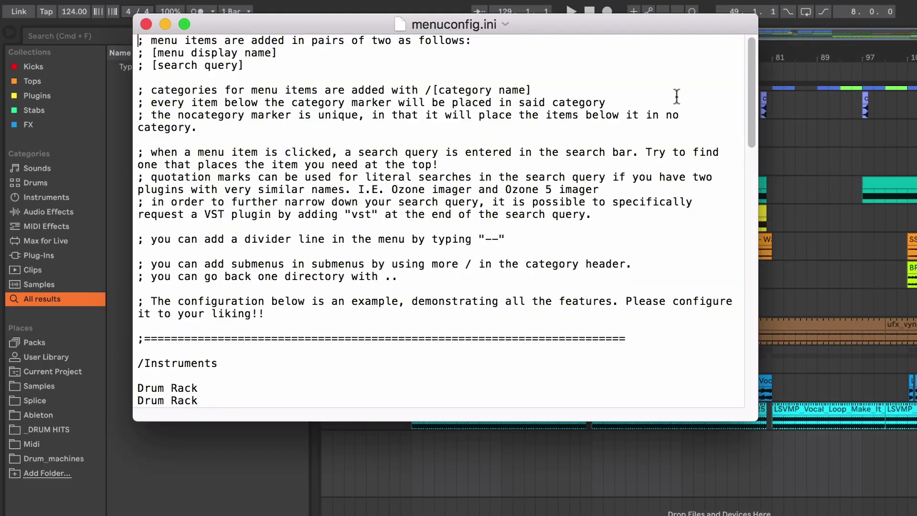
Step: Move and enlarge the menuconfig.ini window, then read through its comment header and instrument and chord entries
drag(591, 25, 638, 41)
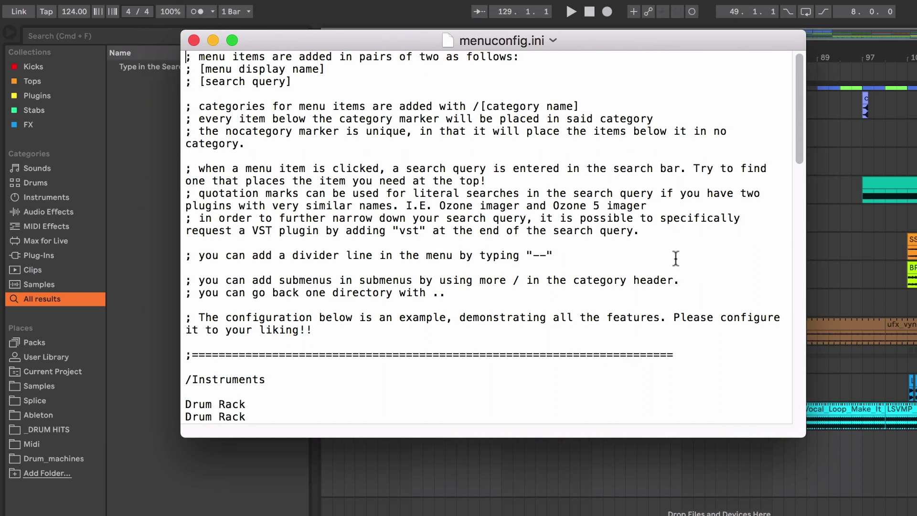
scroll(731, 239, down, 3)
drag(808, 432, 904, 514)
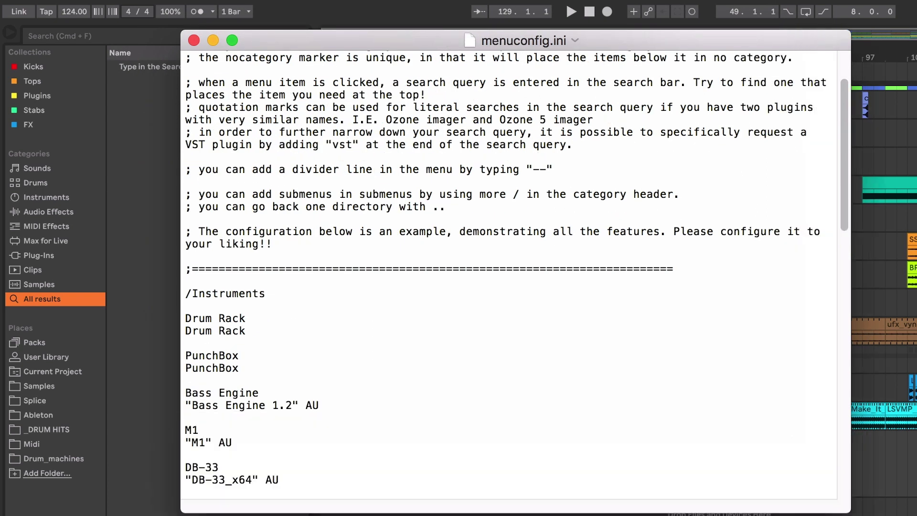
scroll(659, 487, up, 1)
scroll(384, 332, up, 2)
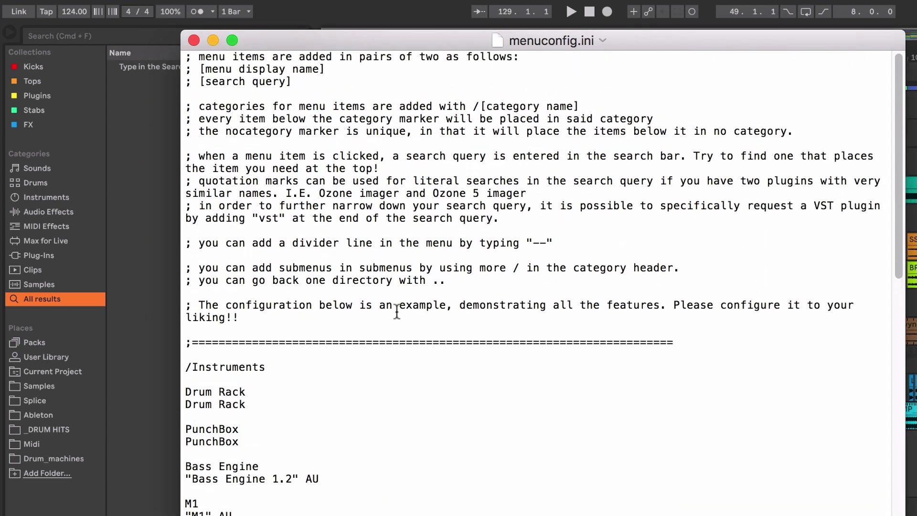
drag(632, 315, 192, 58)
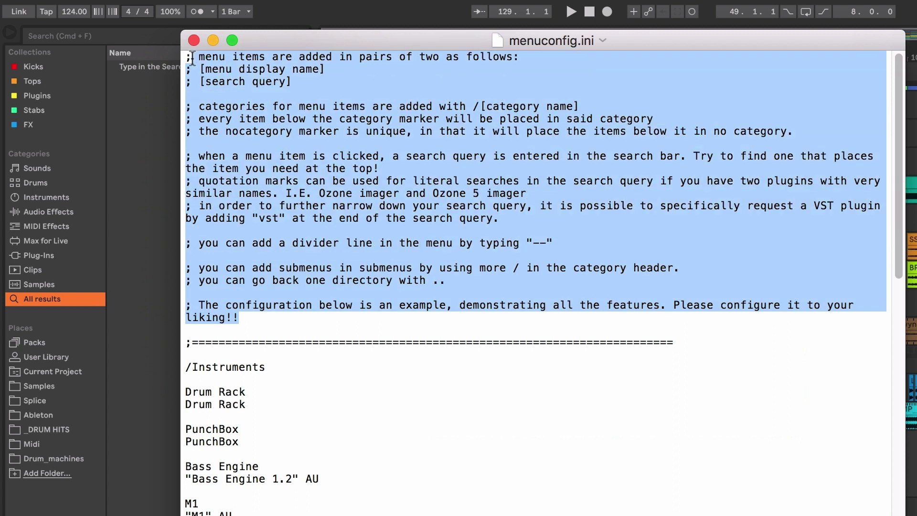
click(298, 176)
scroll(334, 277, down, 3)
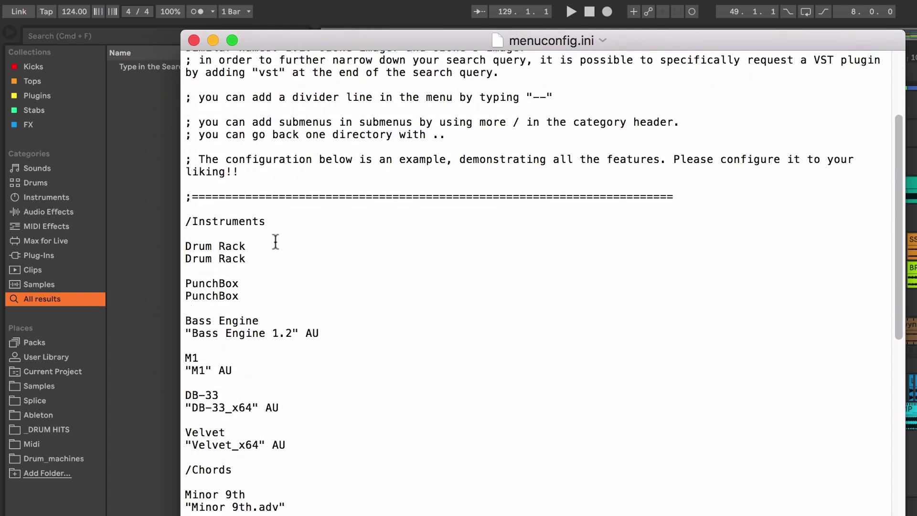
scroll(276, 242, down, 2)
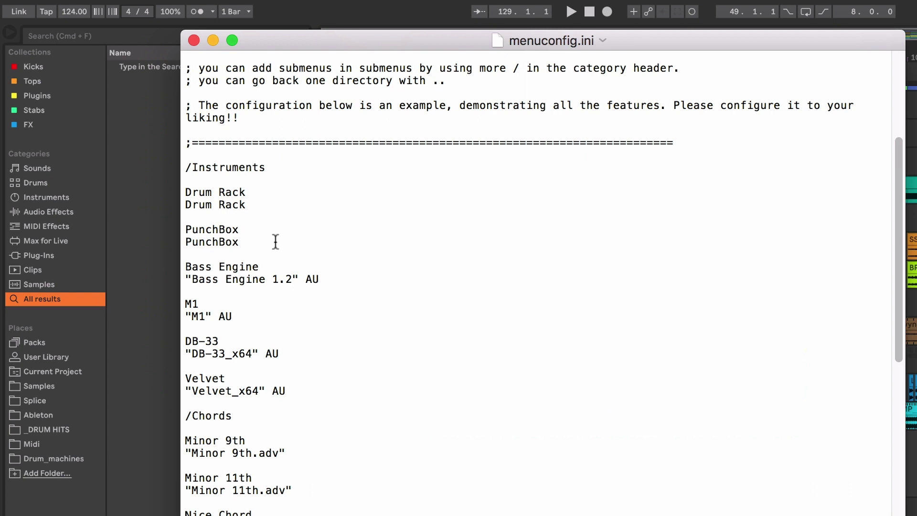
scroll(276, 242, down, 4)
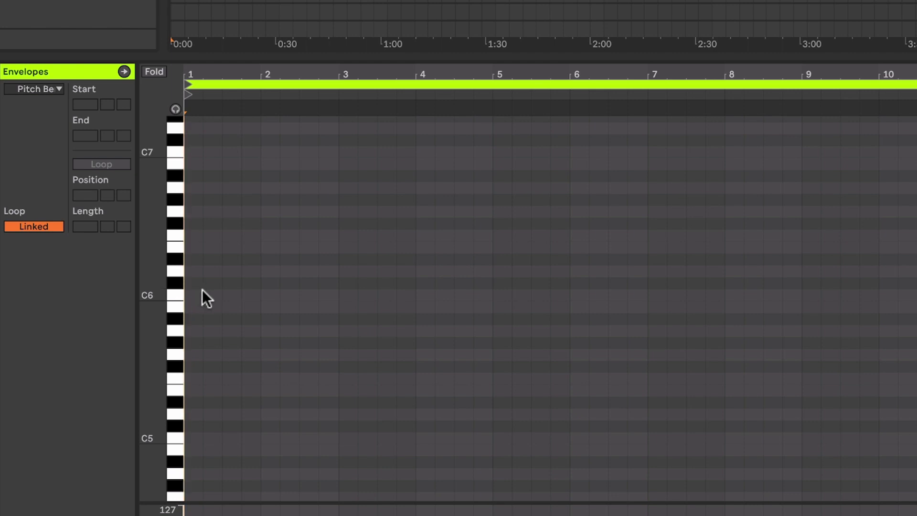
Step: In Draw Mode, draw C6 notes across bars 1 to 4 of the clip
key(b)
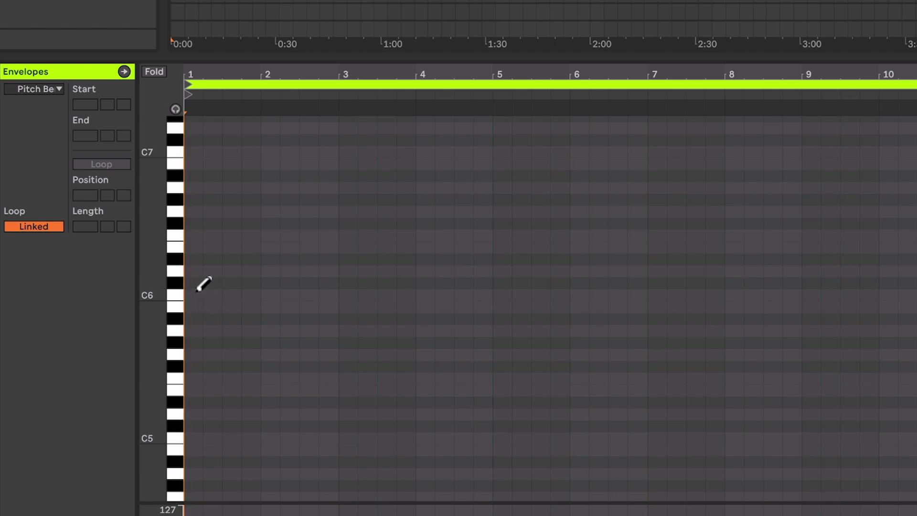
click(197, 292)
click(270, 294)
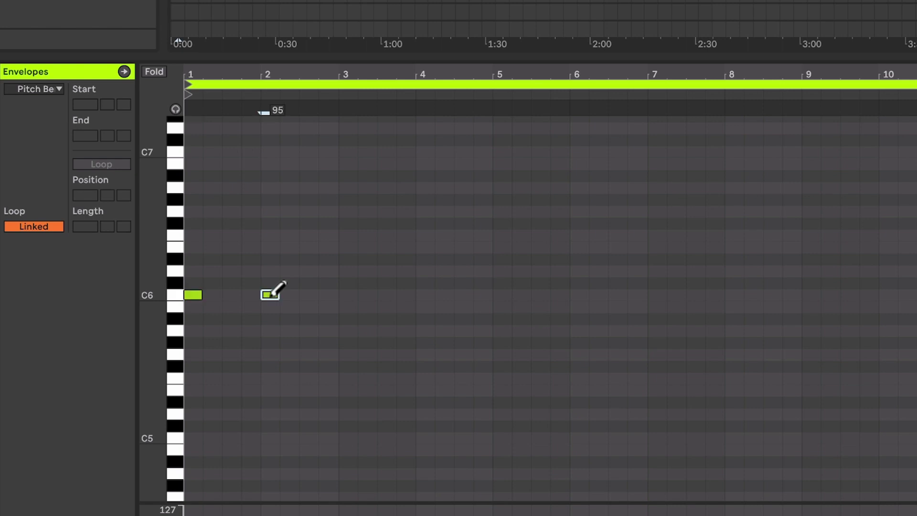
drag(273, 293, 473, 291)
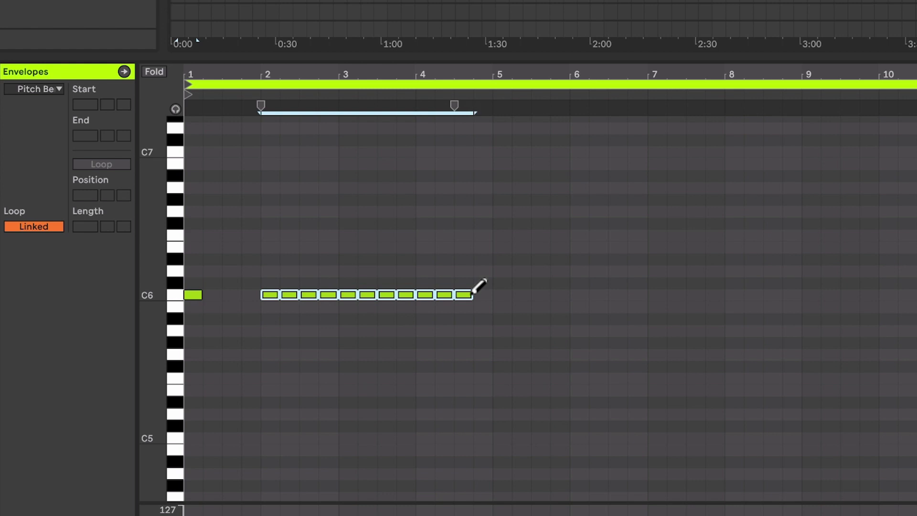
Step: Delete the eleven C6 notes, then stretch the remaining C6 note over several bars and delete it
key(b)
click(495, 262)
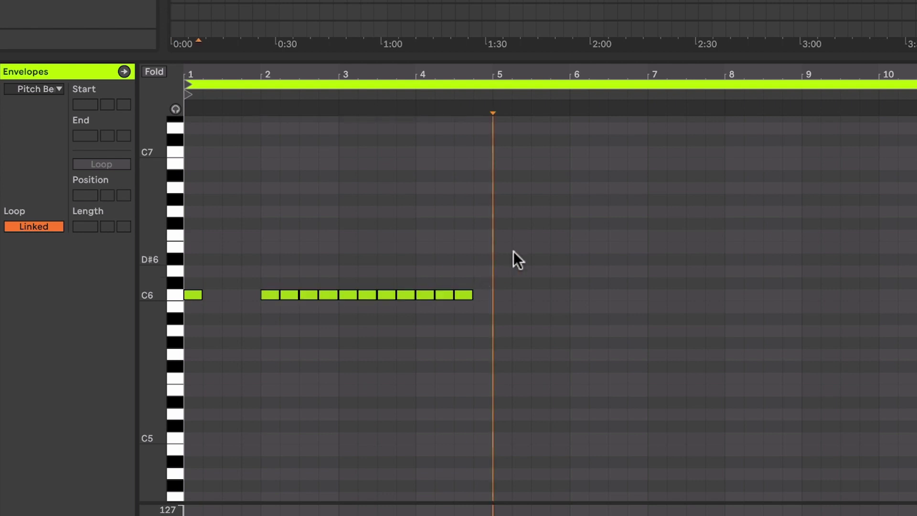
mouse_move(526, 249)
mouse_down()
mouse_move(311, 337)
mouse_move(264, 342)
mouse_up()
key(Delete)
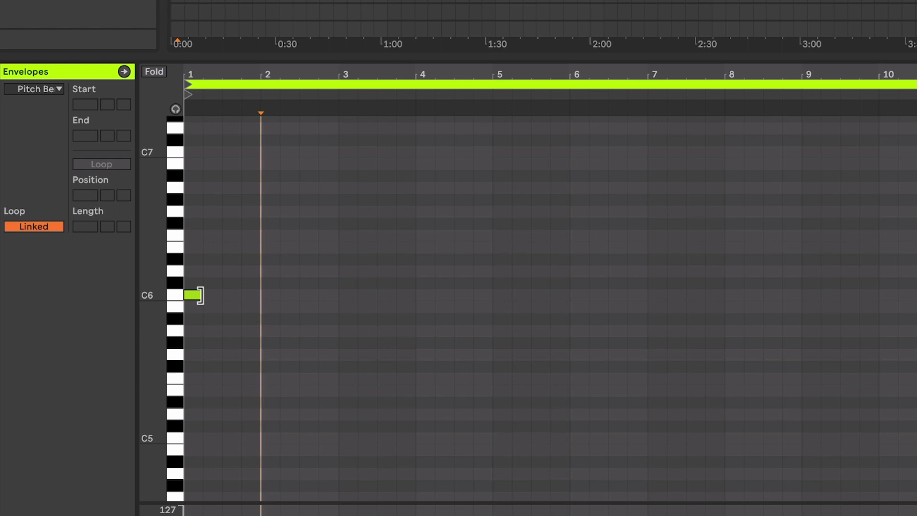
drag(202, 295, 487, 294)
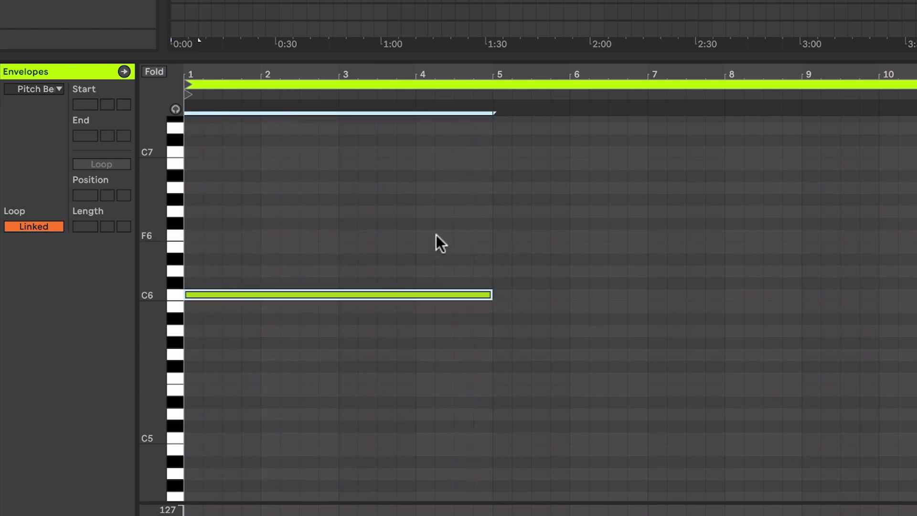
drag(317, 211, 276, 356)
key(Delete)
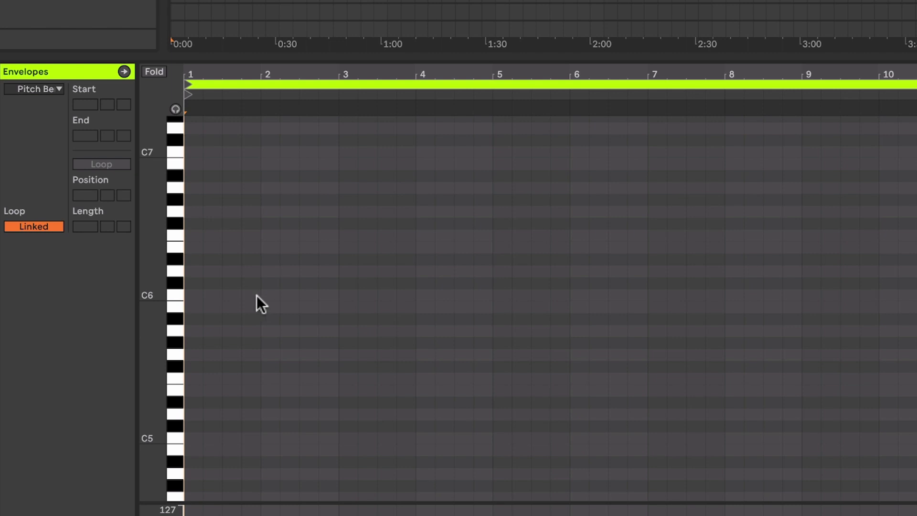
Step: Draw a C6 note from bar 1 to about bar 2.75
mouse_move(190, 293)
mouse_down()
mouse_move(559, 295)
mouse_move(381, 300)
mouse_move(574, 291)
mouse_up()
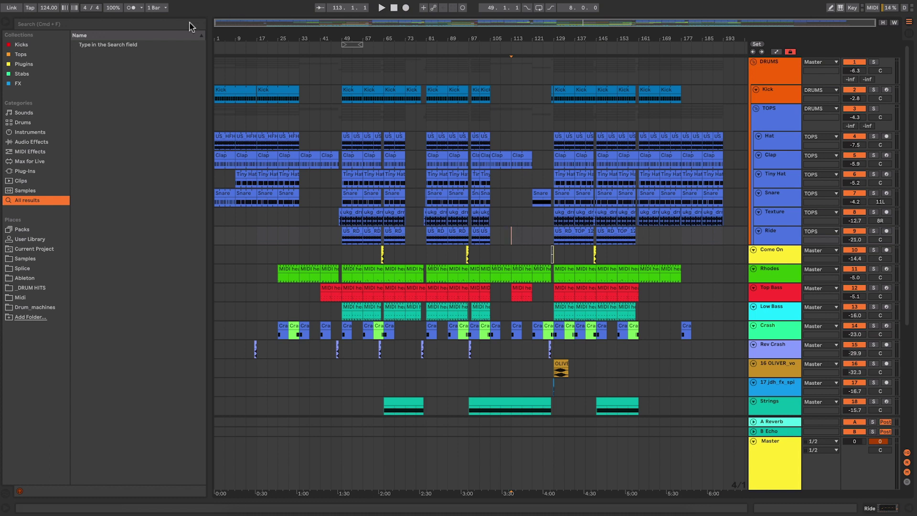
Step: Save the set as 'Beefy Old School (2).als', then save version Beefy Old School_2 via LES shortcut
click(66, 0)
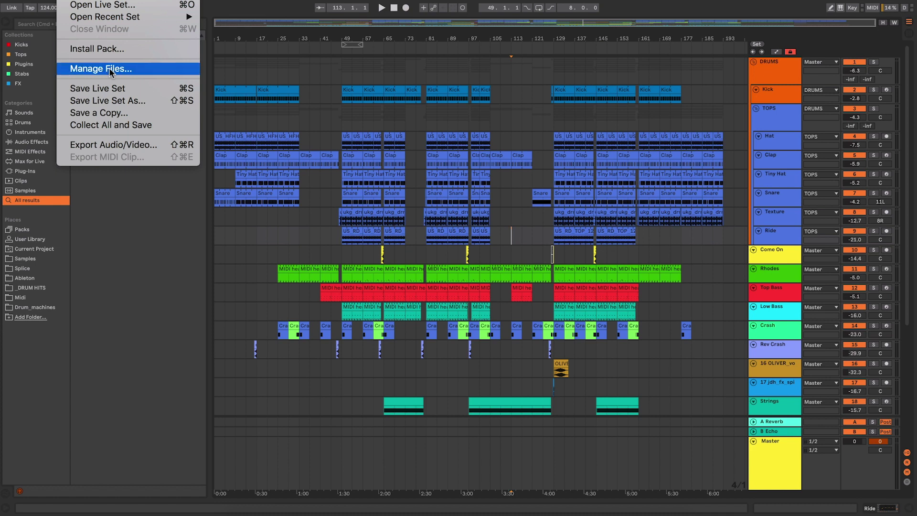
click(121, 100)
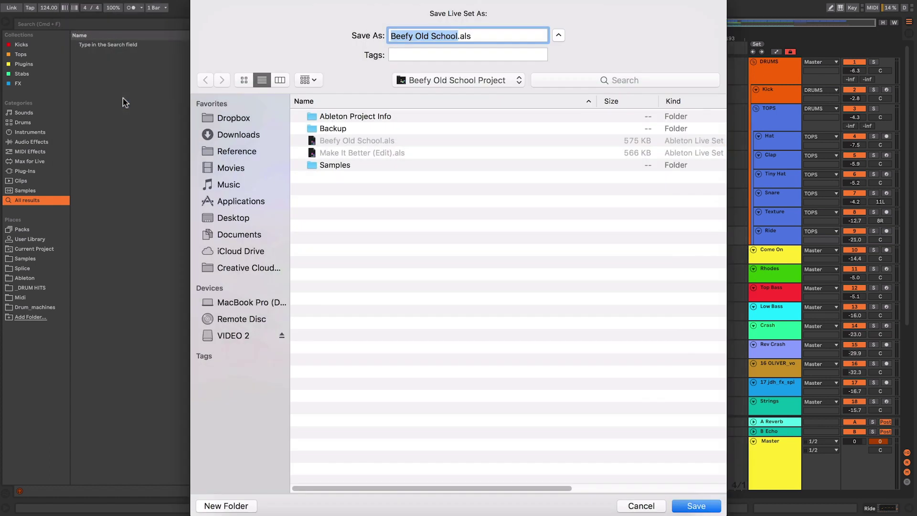
key(Right)
text((2))
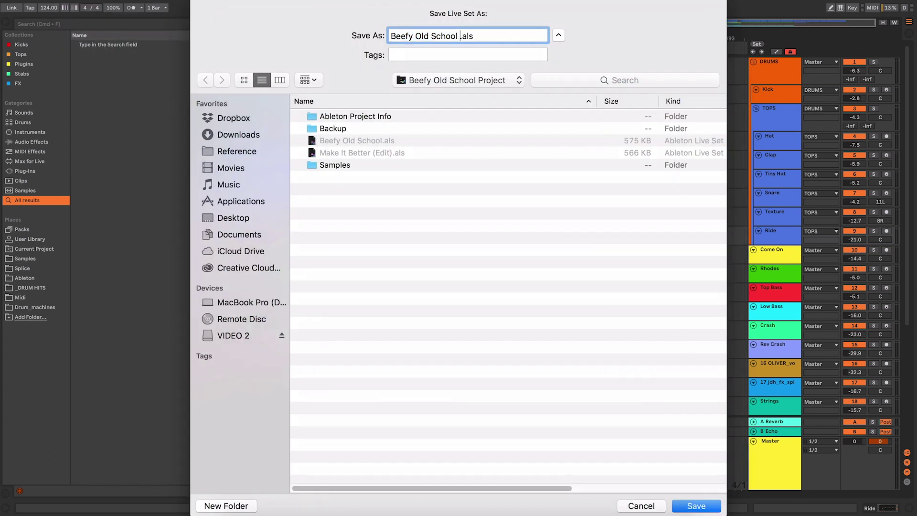
key(Return)
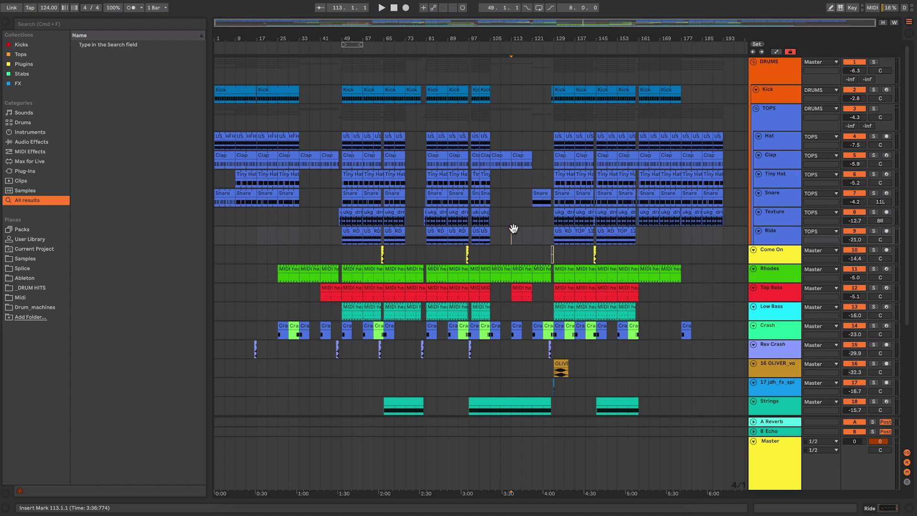
key(super+shift+s)
key(Return)
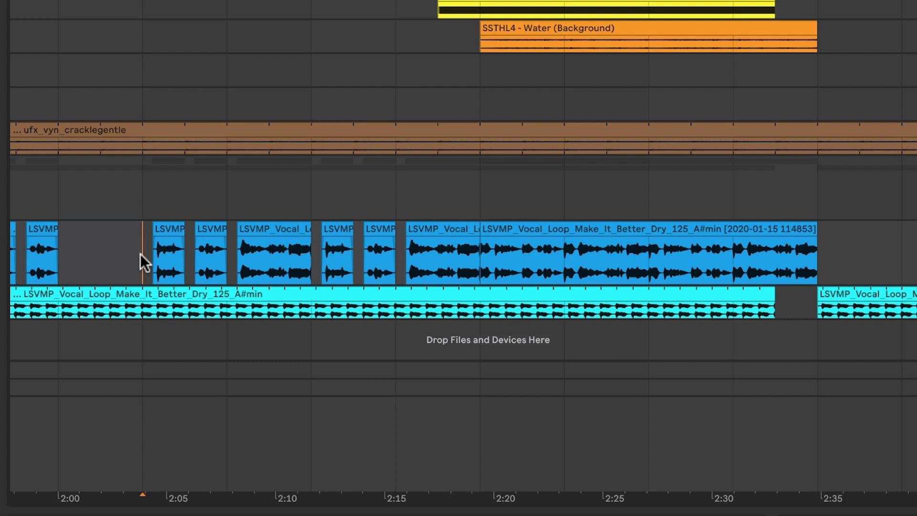
Step: Select the chopped vocal clips from 2:04 to 2:19 and duplicate them with Ctrl+D
drag(144, 260, 479, 261)
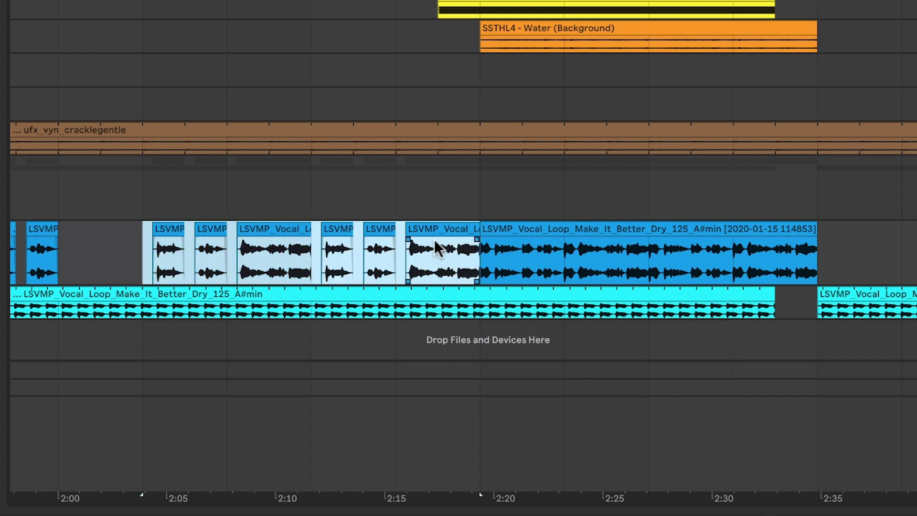
click(396, 253)
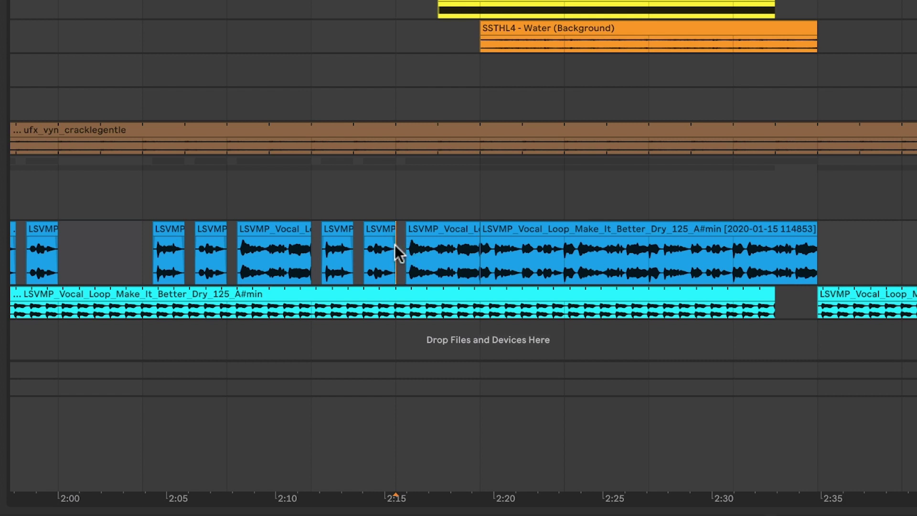
drag(139, 260, 471, 253)
key(ctrl+d)
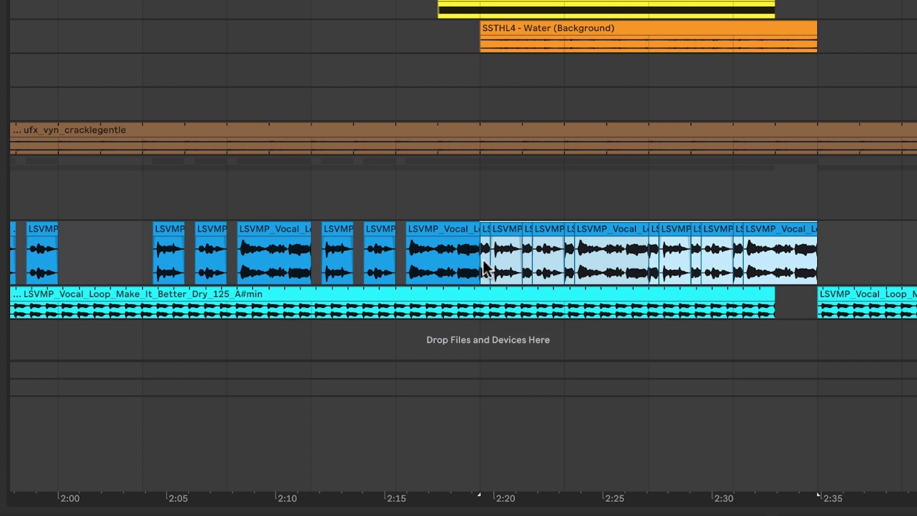
Step: Undo, delete the 2:19–2:34 vocal clip, and paste a gap-preserving copy of the chops there
key(ctrl+j)
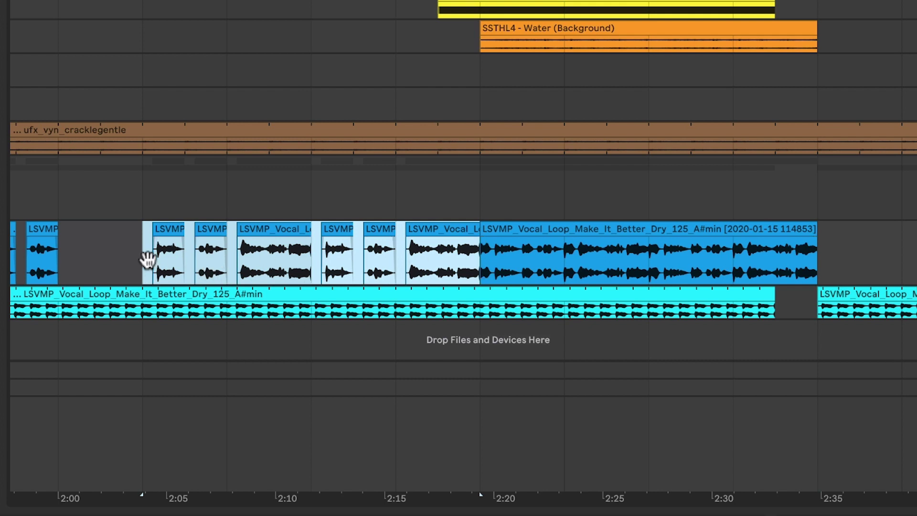
key(Delete)
key(ctrl+v)
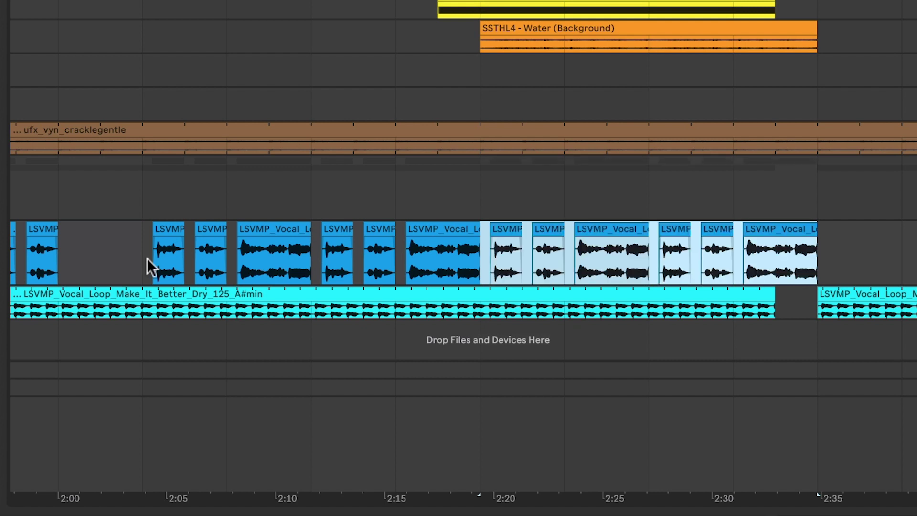
click(491, 252)
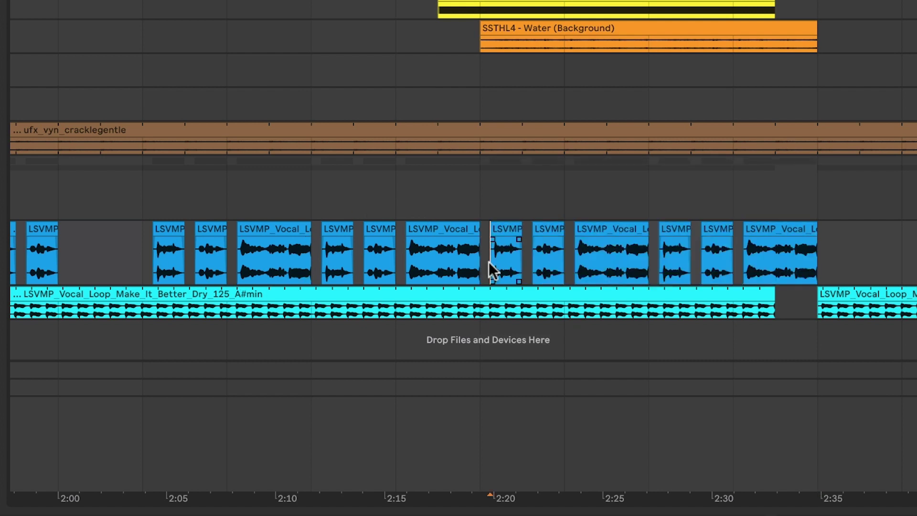